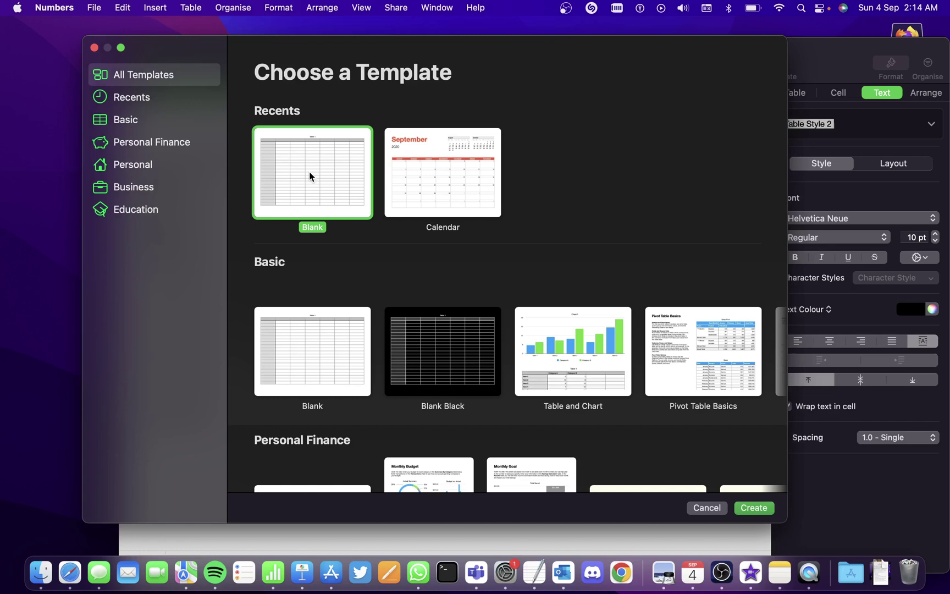
Create a new blank spreadsheet, Untitled 2, from the Blank template in Recents.
double_click(309, 172)
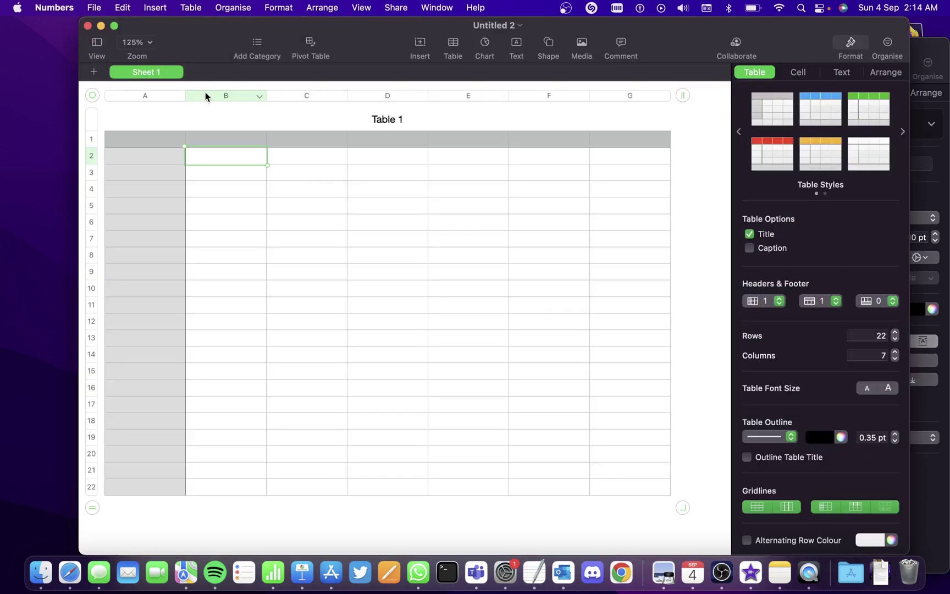
click(147, 140)
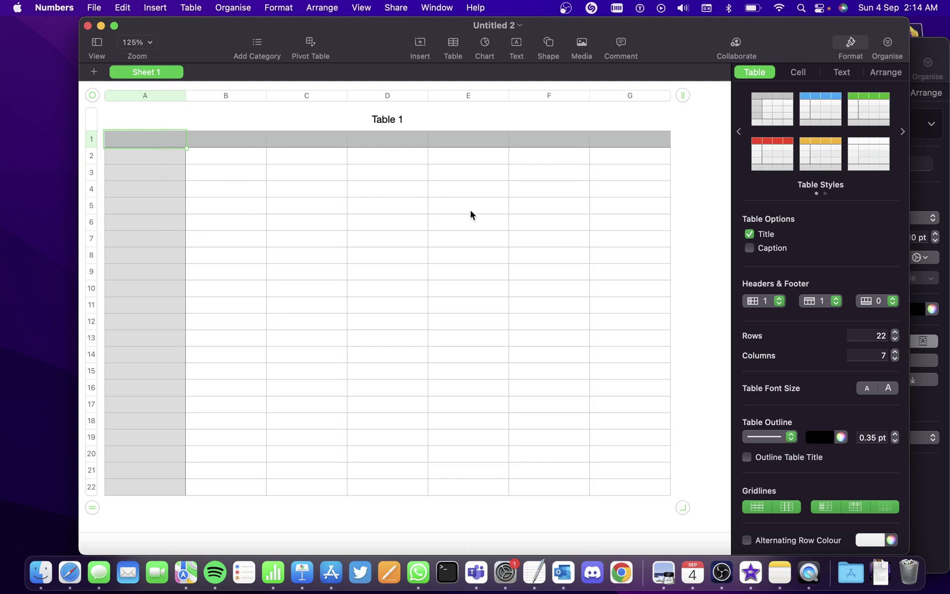
Minimise Untitled 2, bring the produce table into view, and select its Store A, Store B and Cost headings.
click(101, 25)
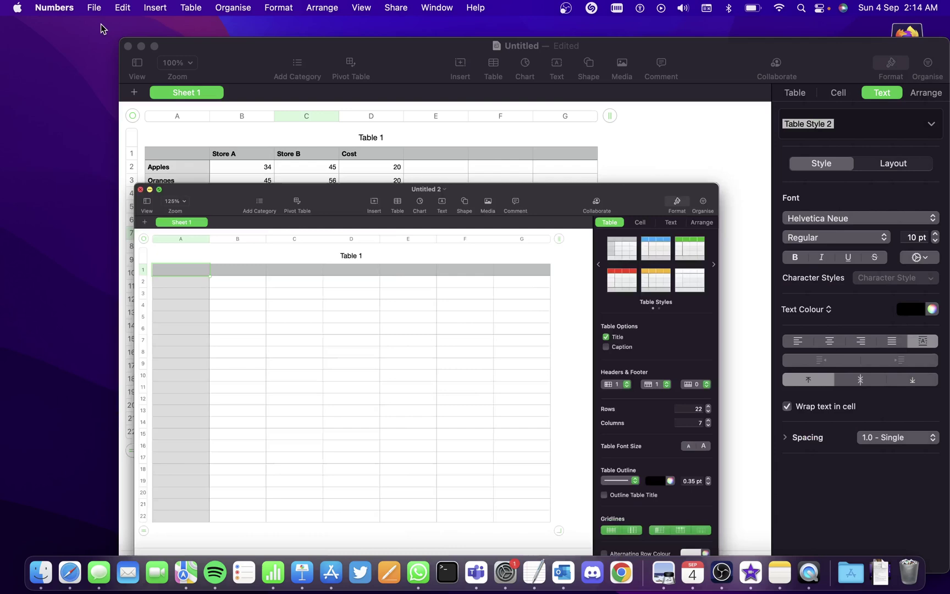
drag(295, 52, 236, 36)
click(271, 246)
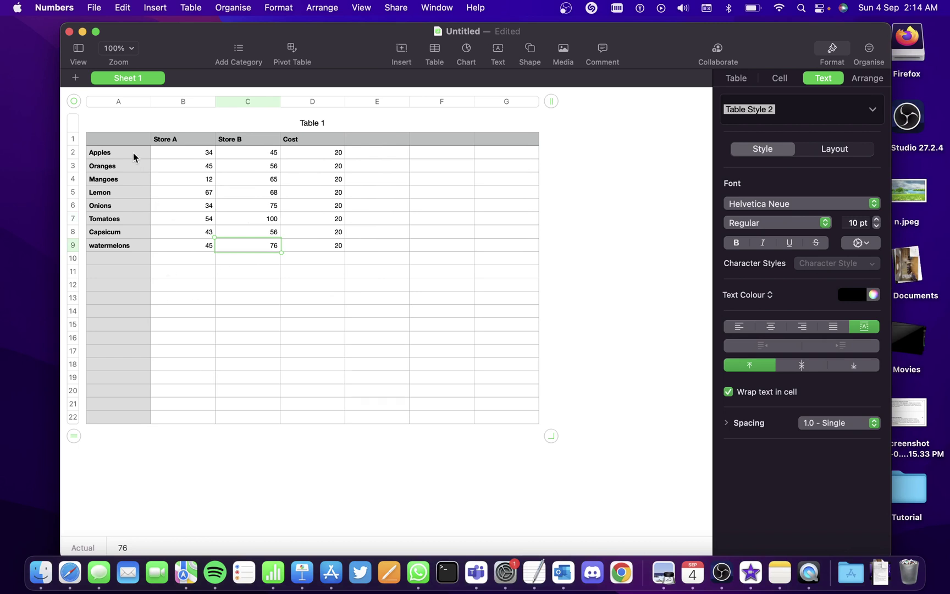
click(185, 142)
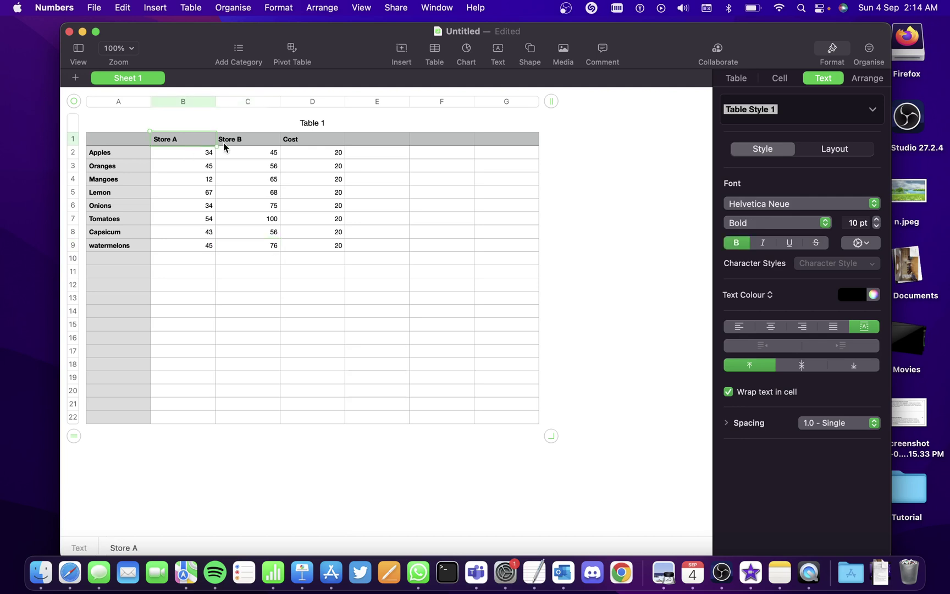
click(242, 143)
click(328, 144)
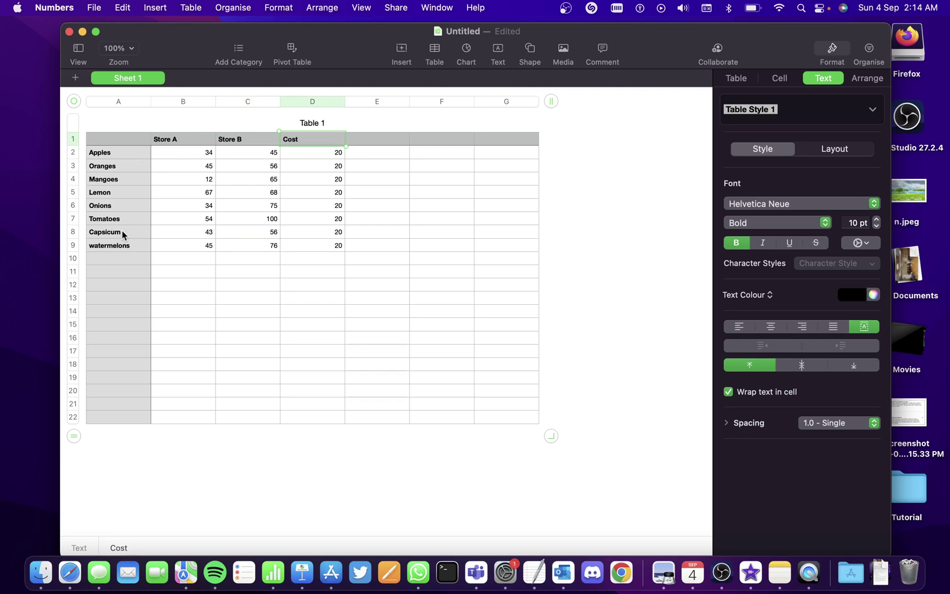
Rename the table title from 'Table 1' to 'Items'.
click(222, 220)
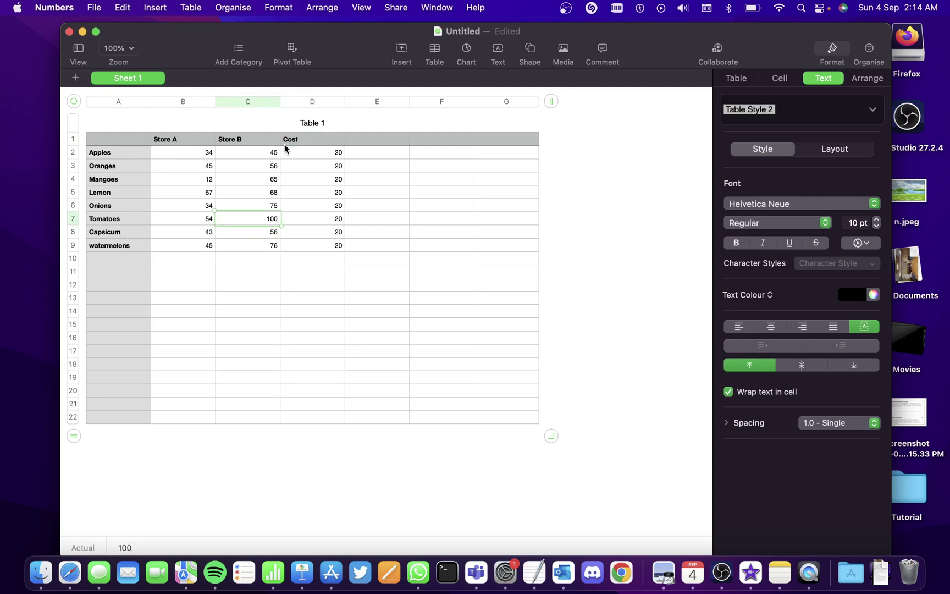
click(309, 122)
double_click(317, 123)
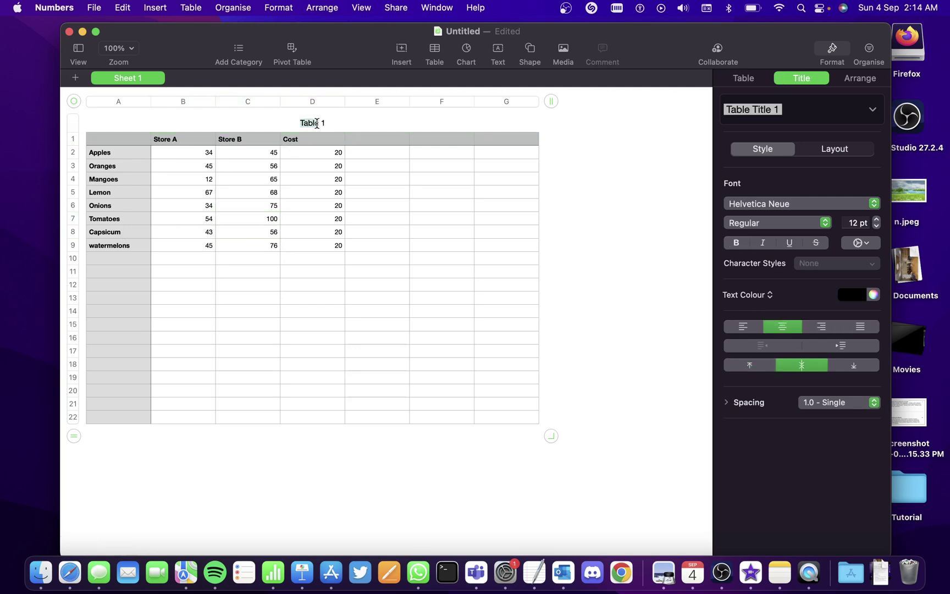
triple_click(317, 123)
key(BackSpace)
text(Items)
click(309, 313)
Set the Oranges Store B cell C3 (56) to the Fraction data format.
click(290, 179)
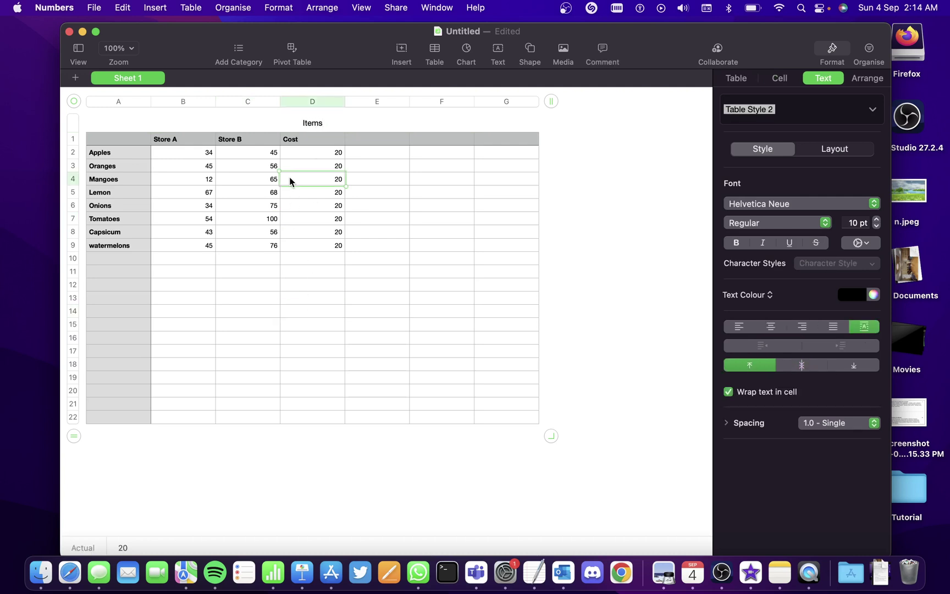
click(260, 165)
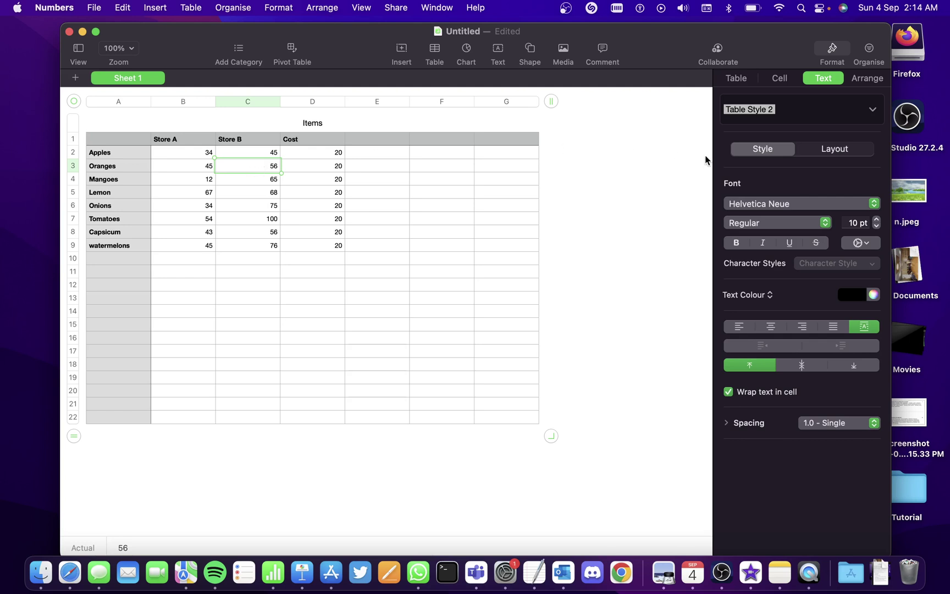
click(784, 81)
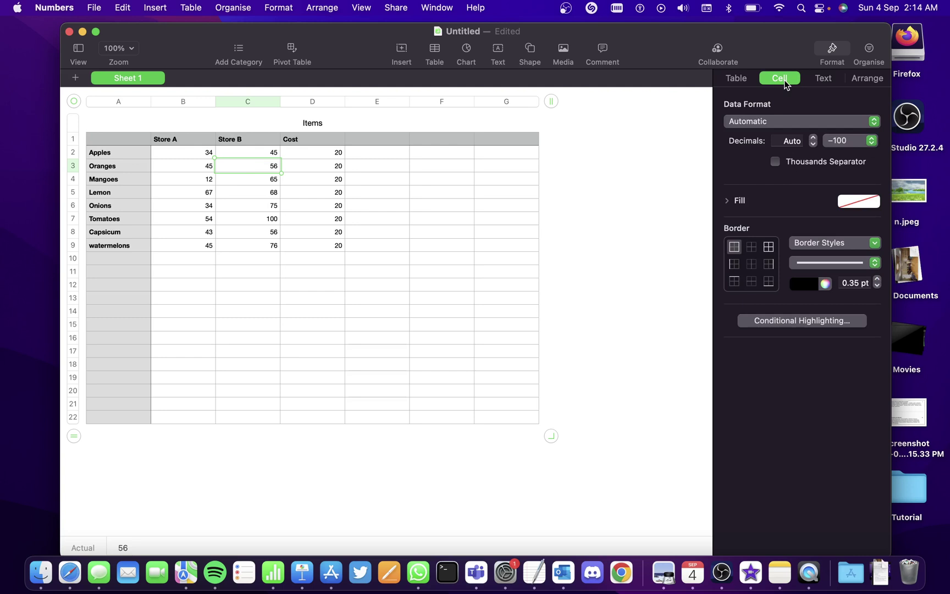
click(800, 120)
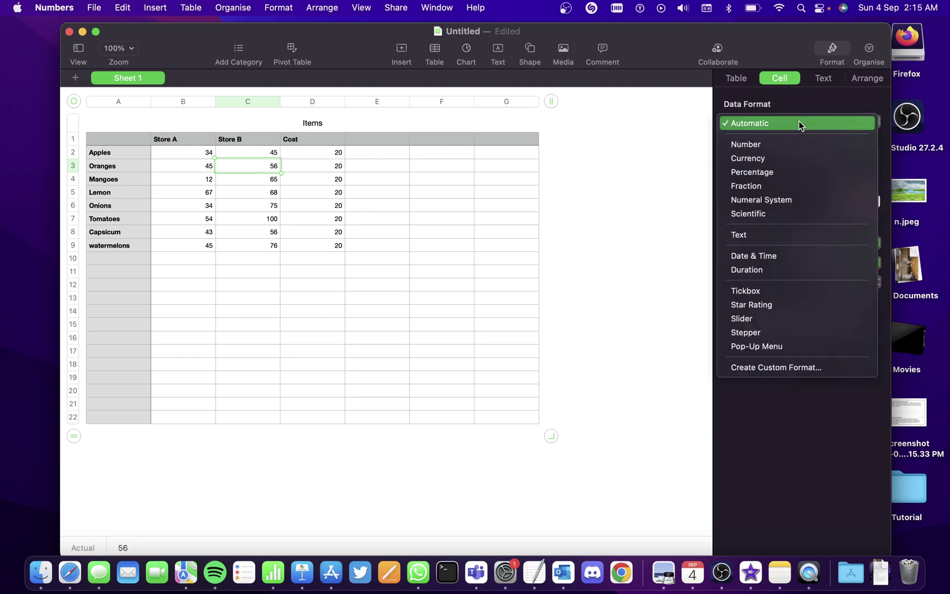
click(784, 188)
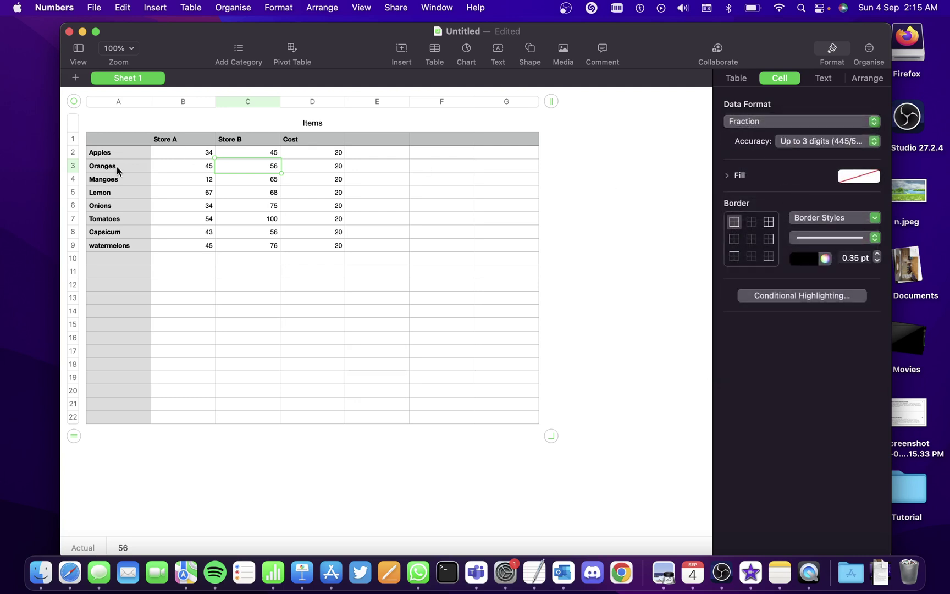
click(255, 183)
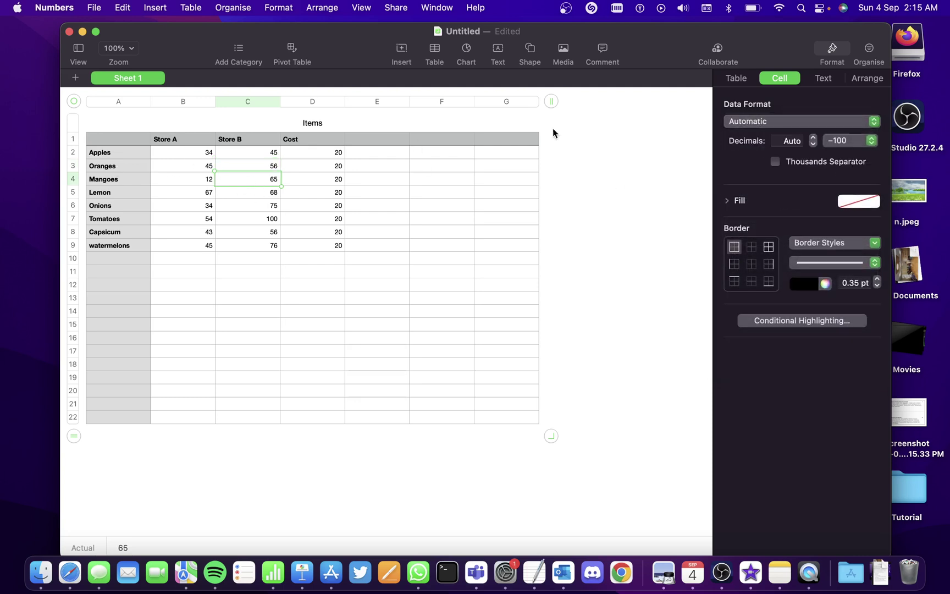
Format Cost cells D2:D9 as Indian Rupee currency so each reads ₹ 20.00.
click(322, 154)
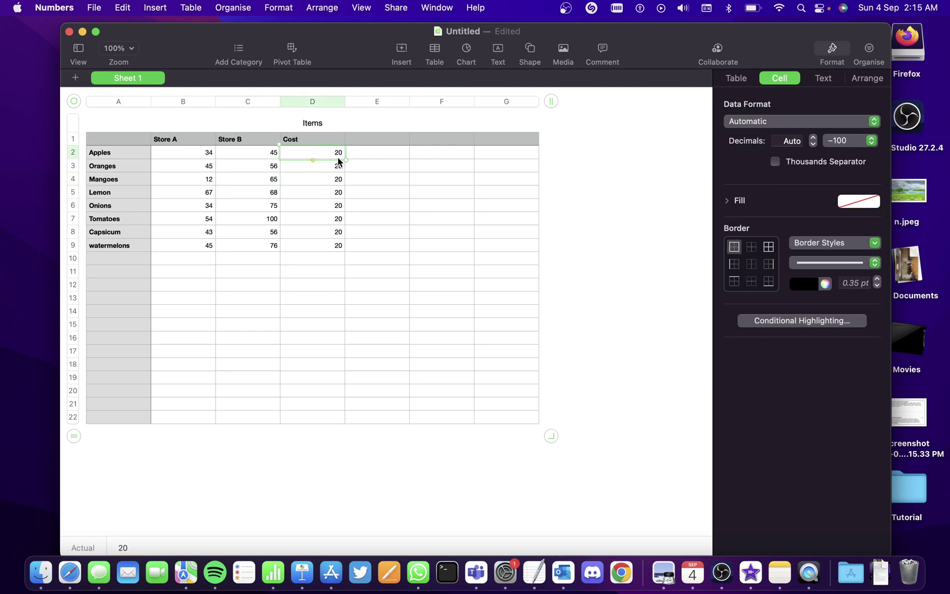
drag(340, 159, 339, 248)
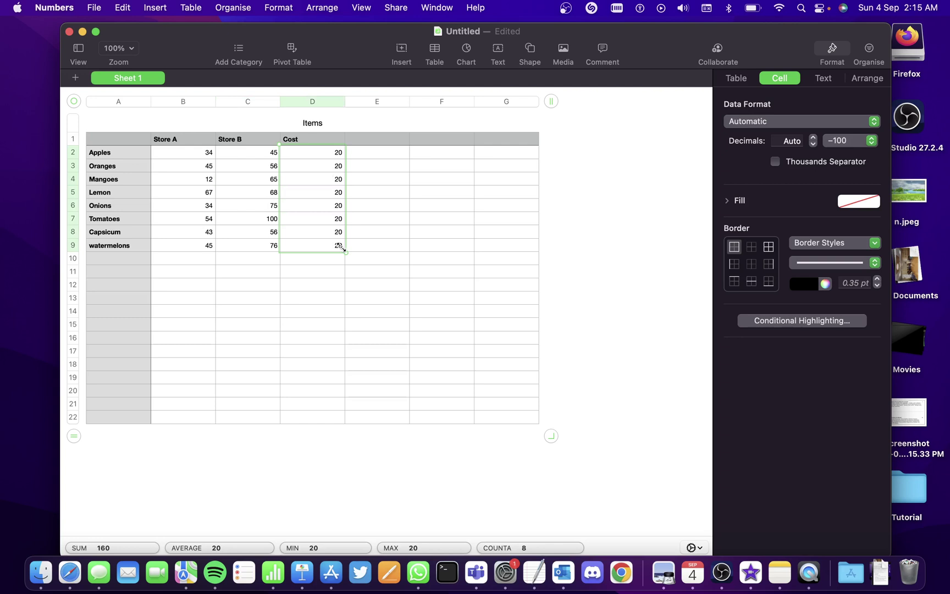
click(782, 123)
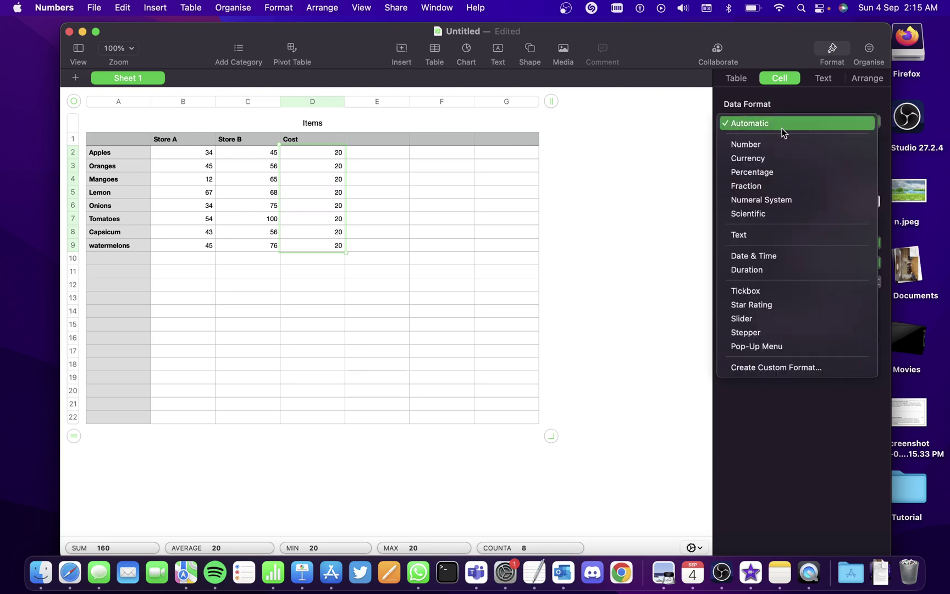
click(778, 158)
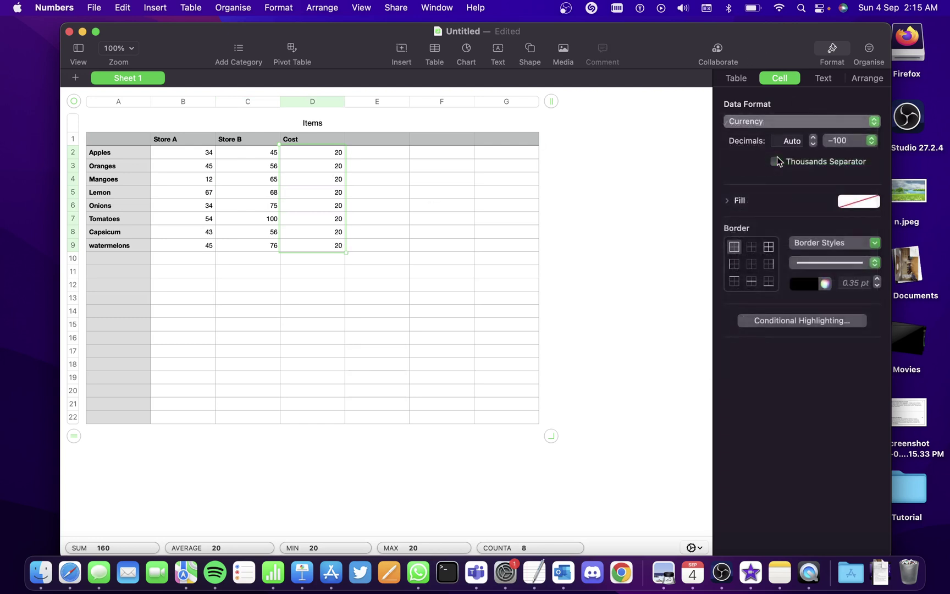
click(324, 156)
mouse_move(325, 159)
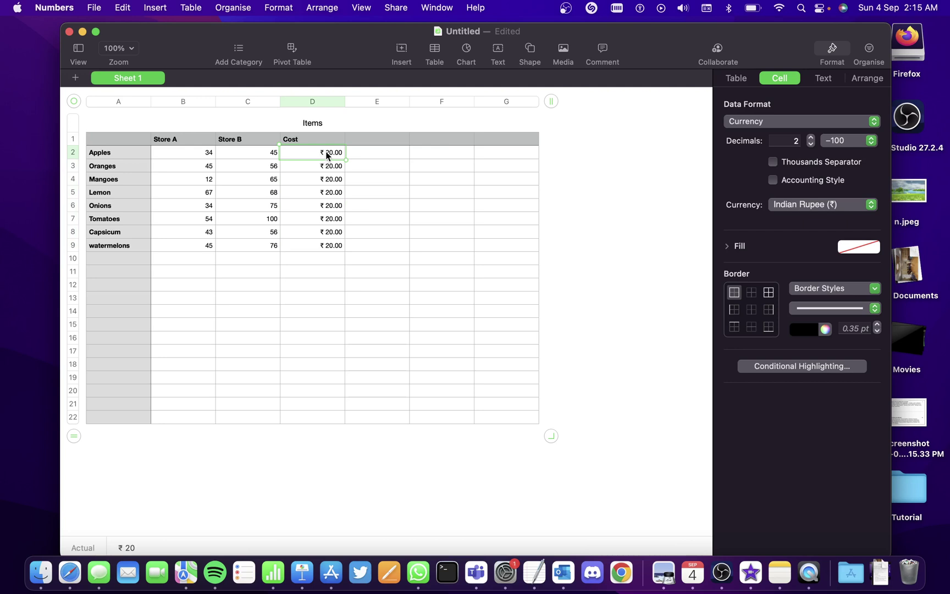
click(322, 286)
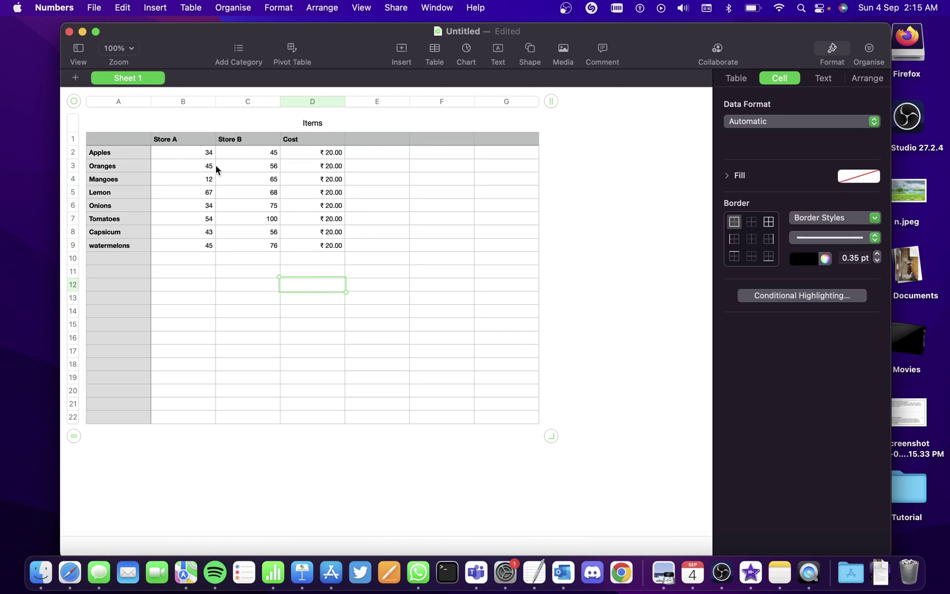
Select column A and centre-align the item names, Apples through watermelons.
click(114, 157)
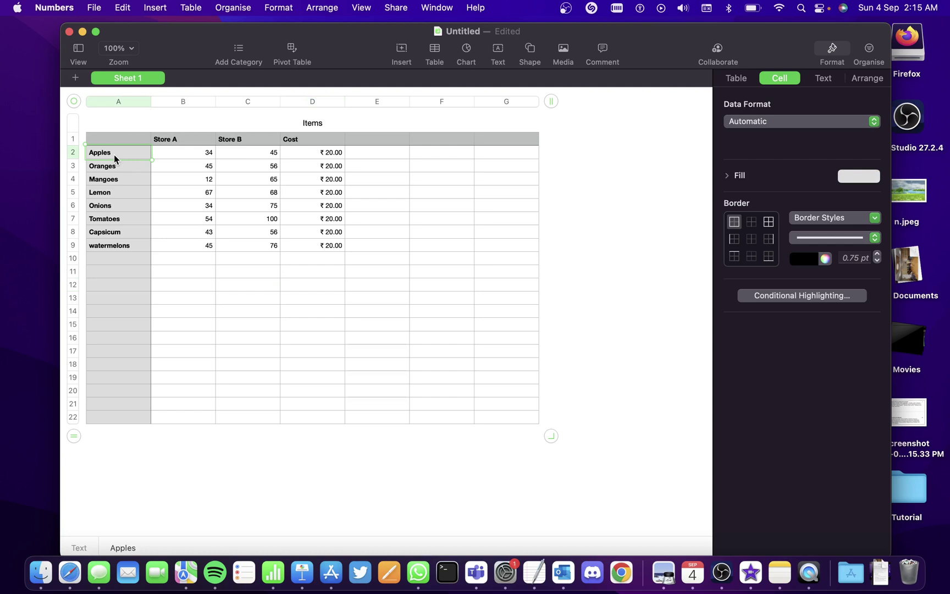
click(123, 102)
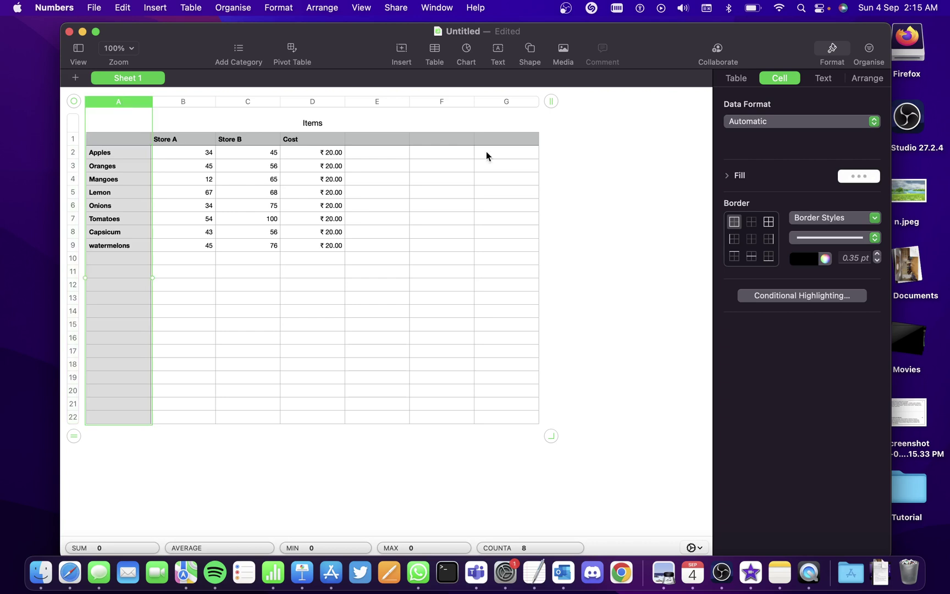
click(823, 78)
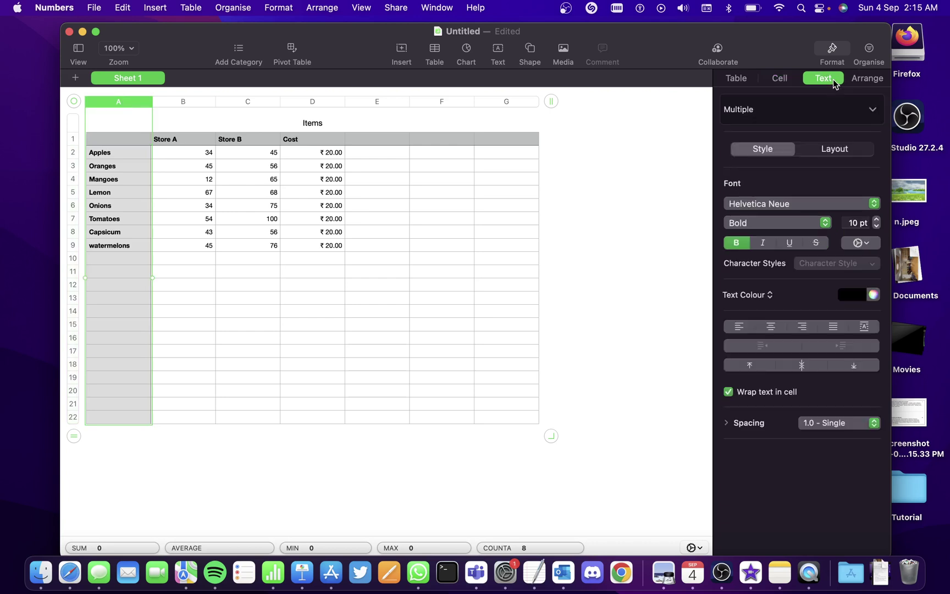
click(772, 327)
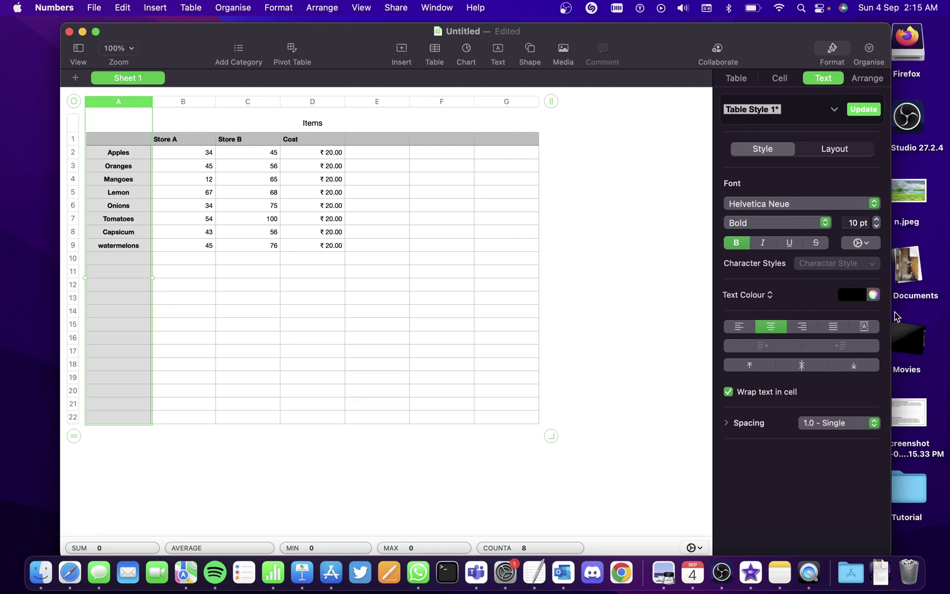
Colour the column A item names bright green using the Spectrum picker.
click(873, 296)
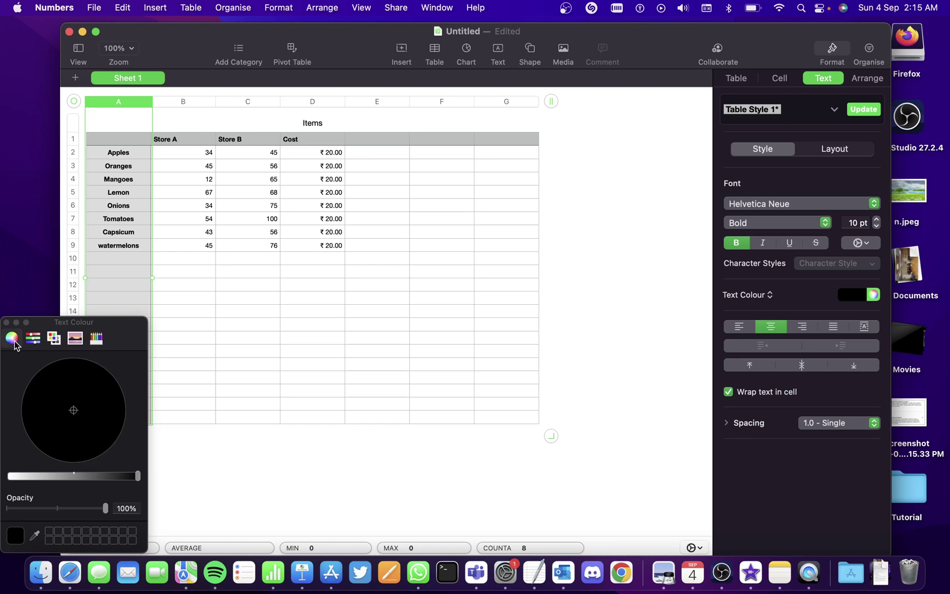
click(33, 338)
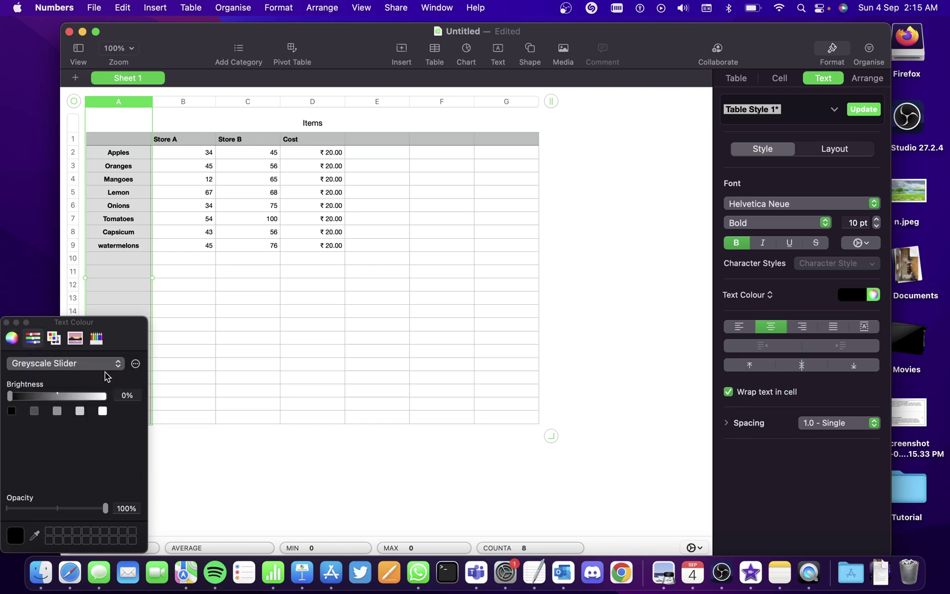
click(75, 339)
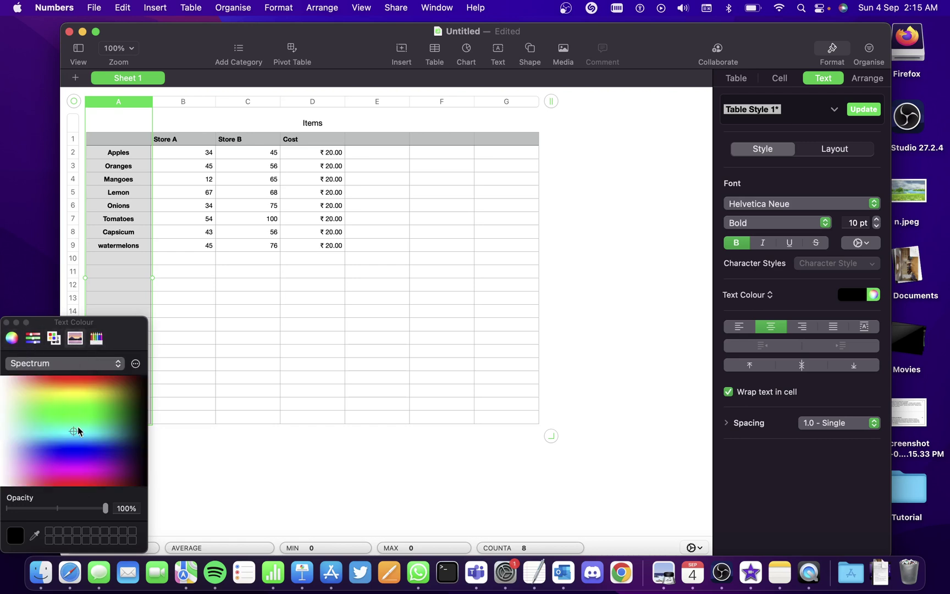
drag(74, 431, 76, 422)
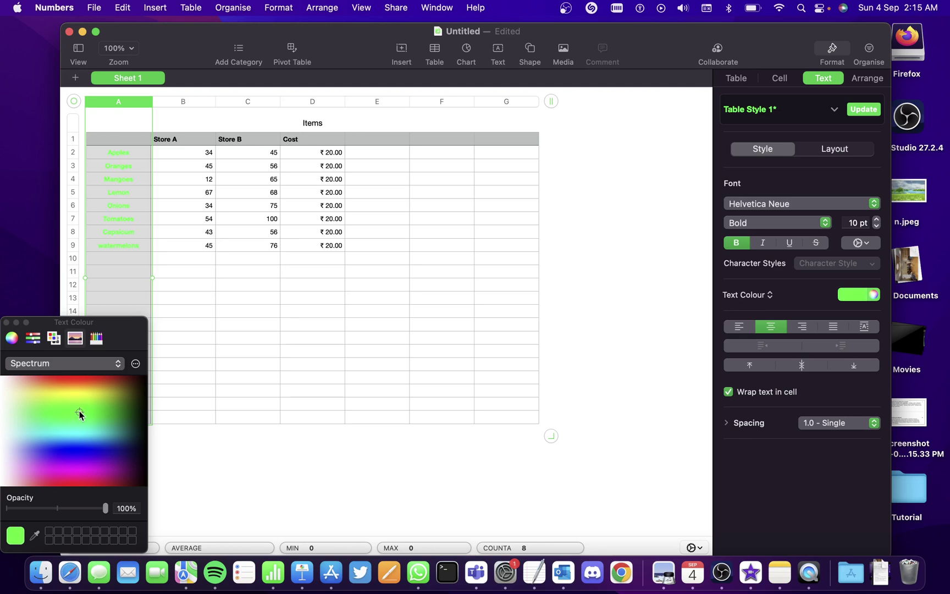
click(5, 322)
click(5, 322)
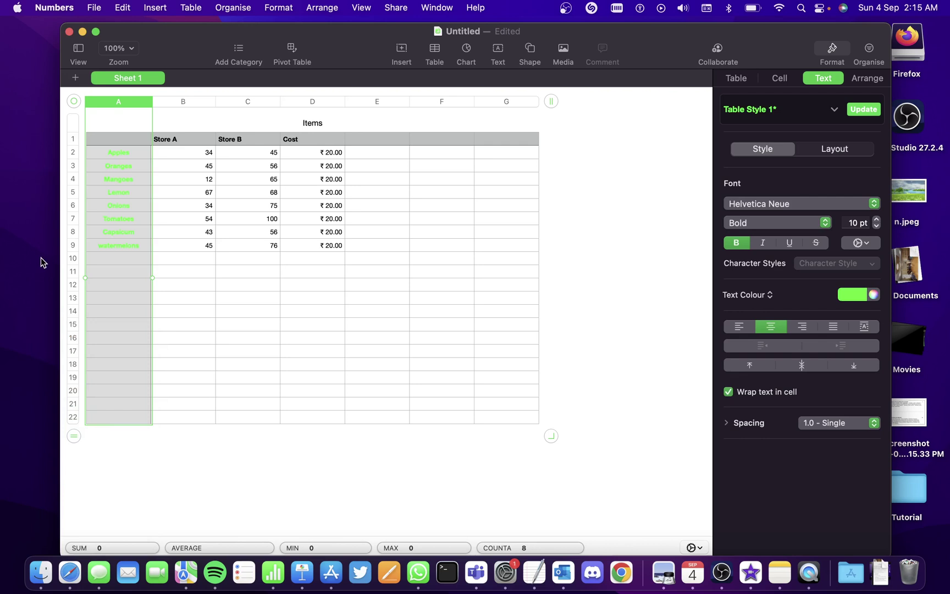
Change the item names' font to Impact.
click(742, 295)
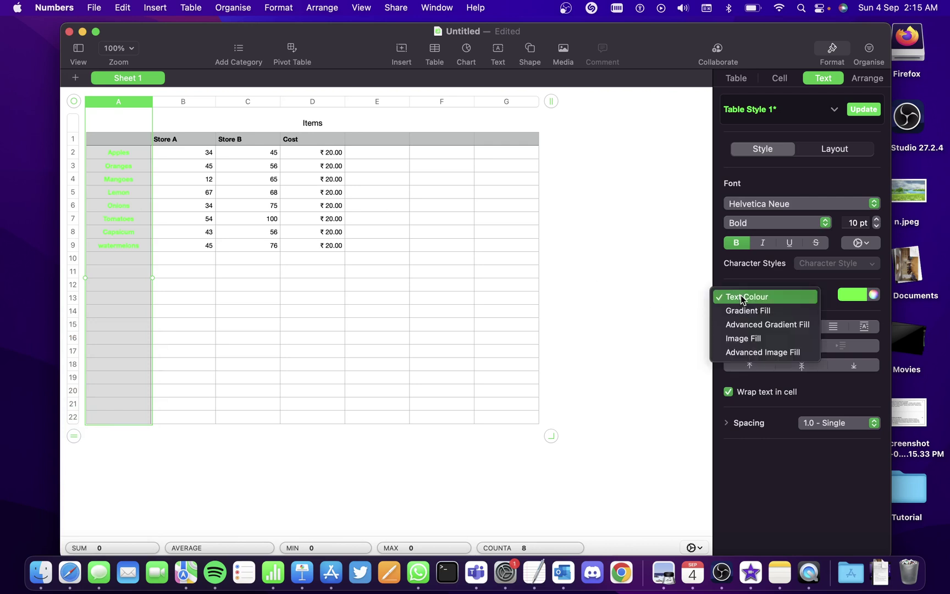
click(790, 208)
click(790, 205)
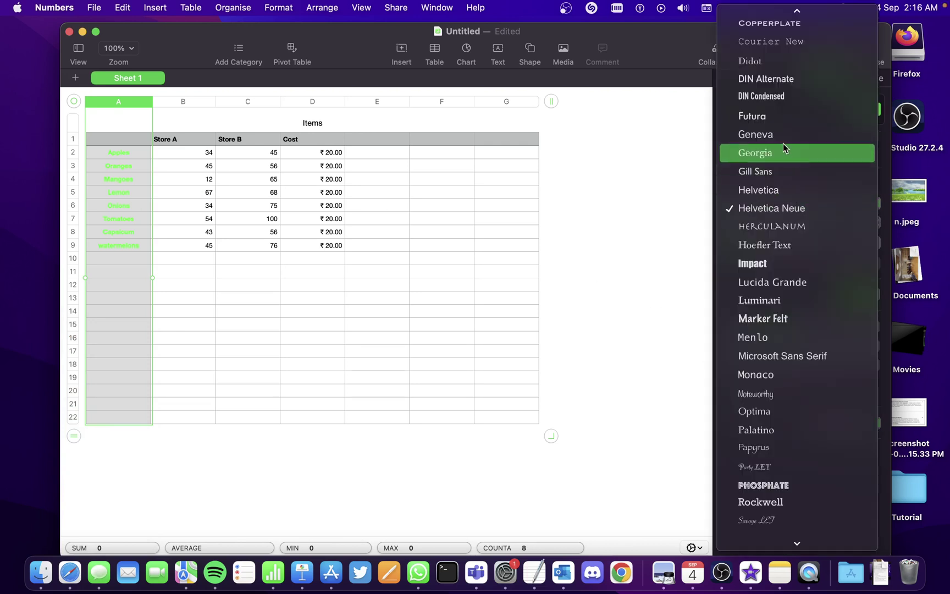
click(796, 268)
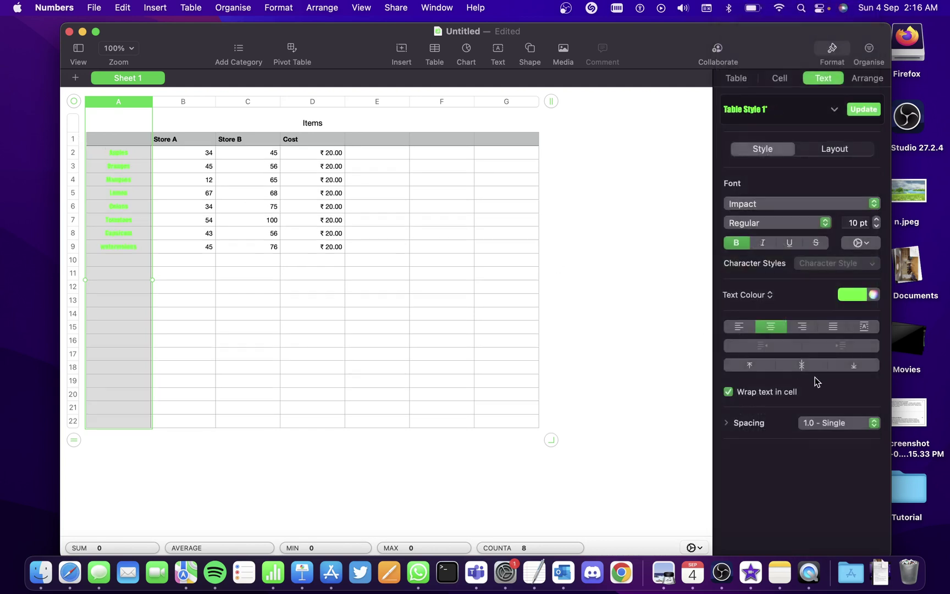
Darken the item names' green to dark green with the Colour Wheel brightness slider.
click(873, 295)
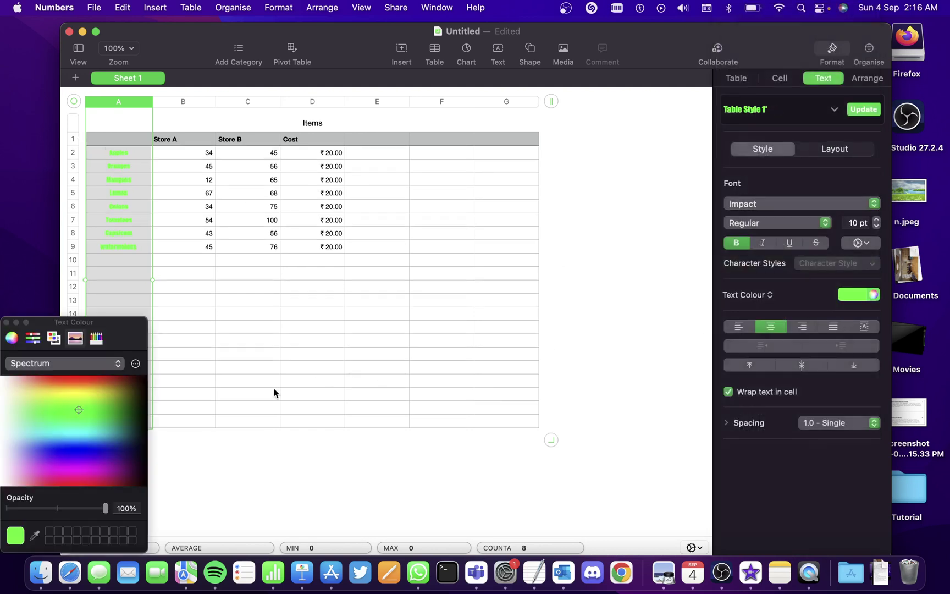
click(12, 338)
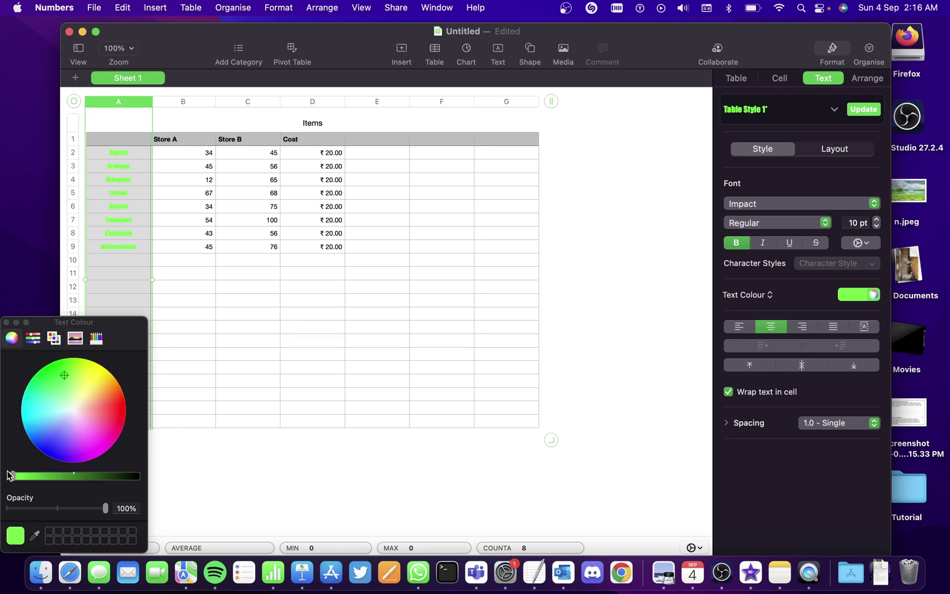
drag(12, 476, 114, 477)
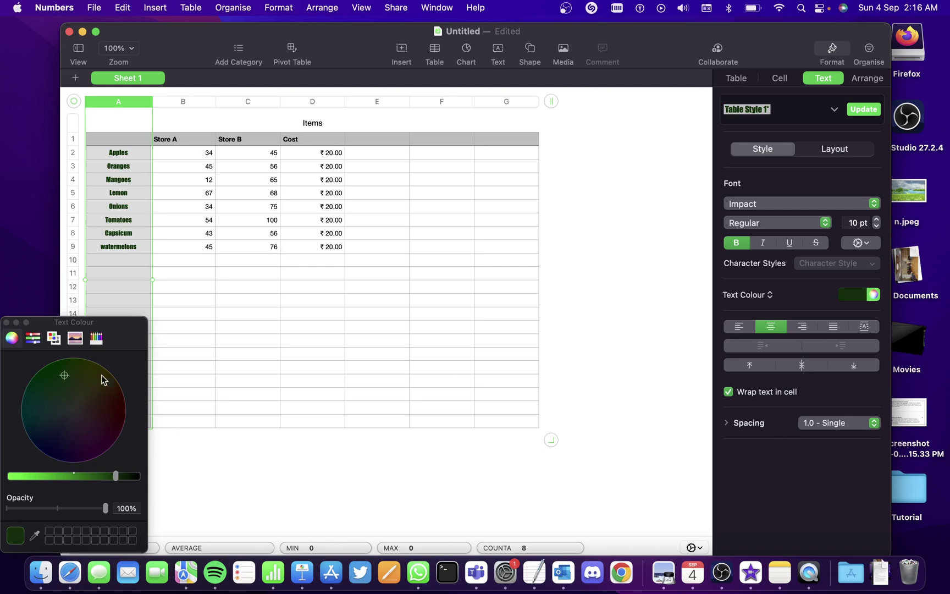
click(6, 322)
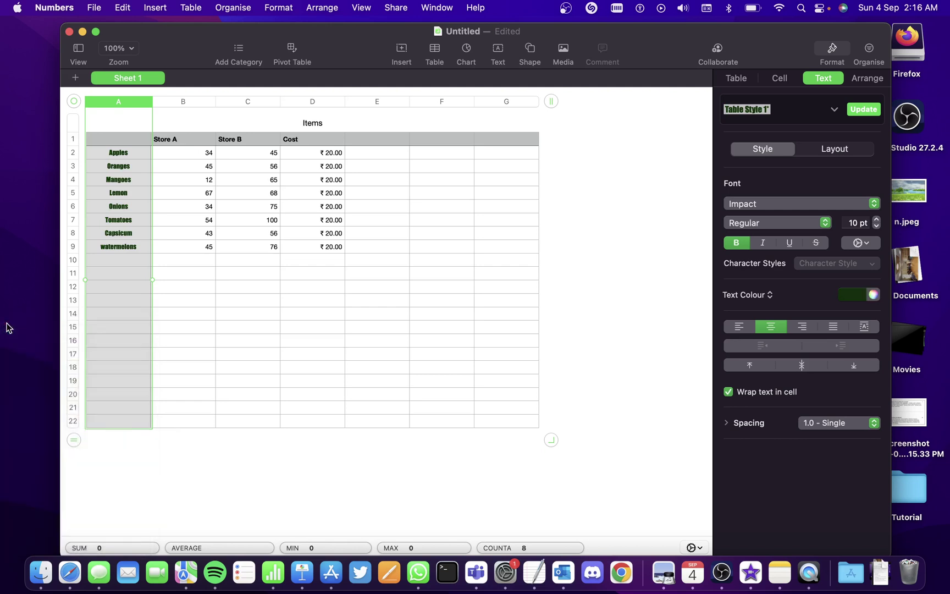
click(519, 284)
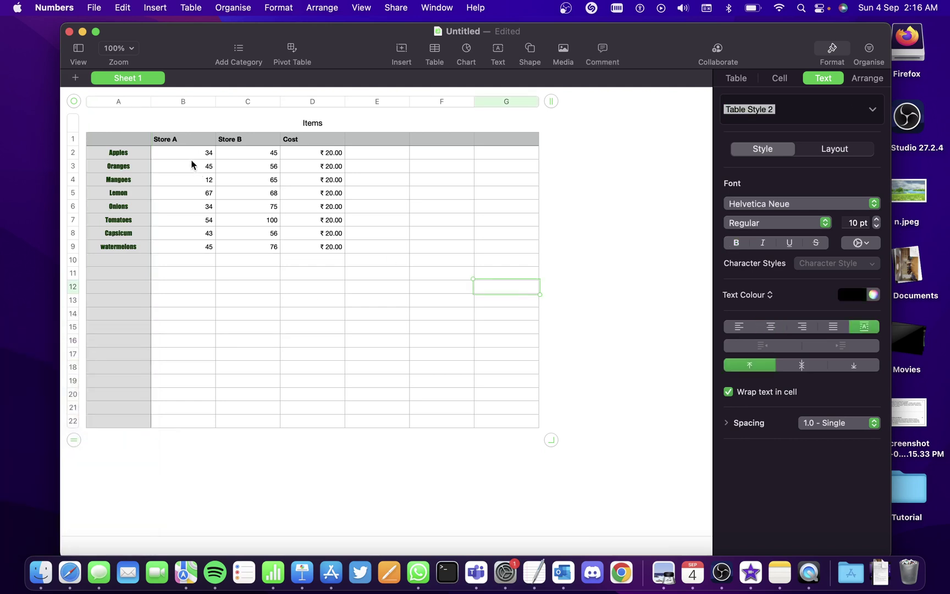
click(184, 152)
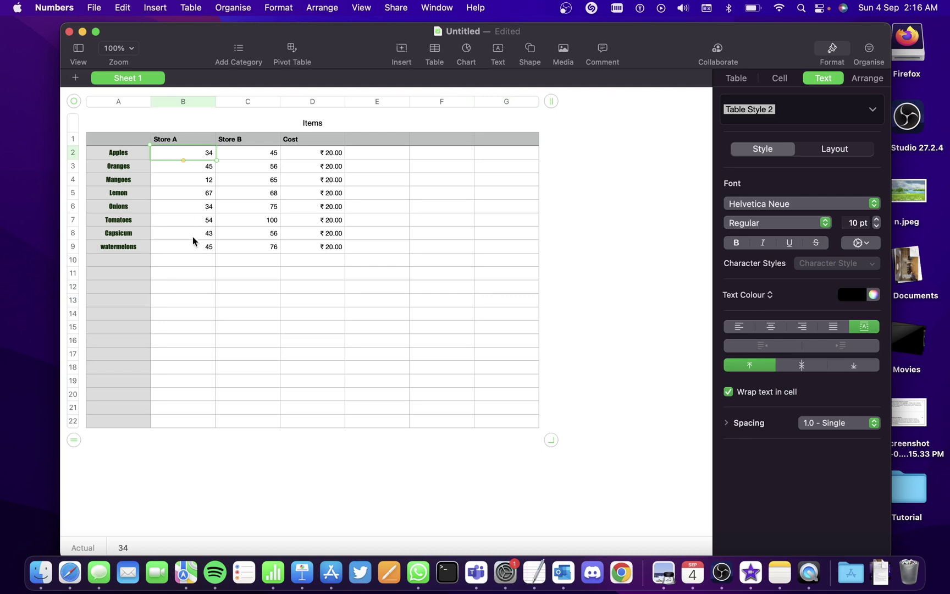
click(175, 141)
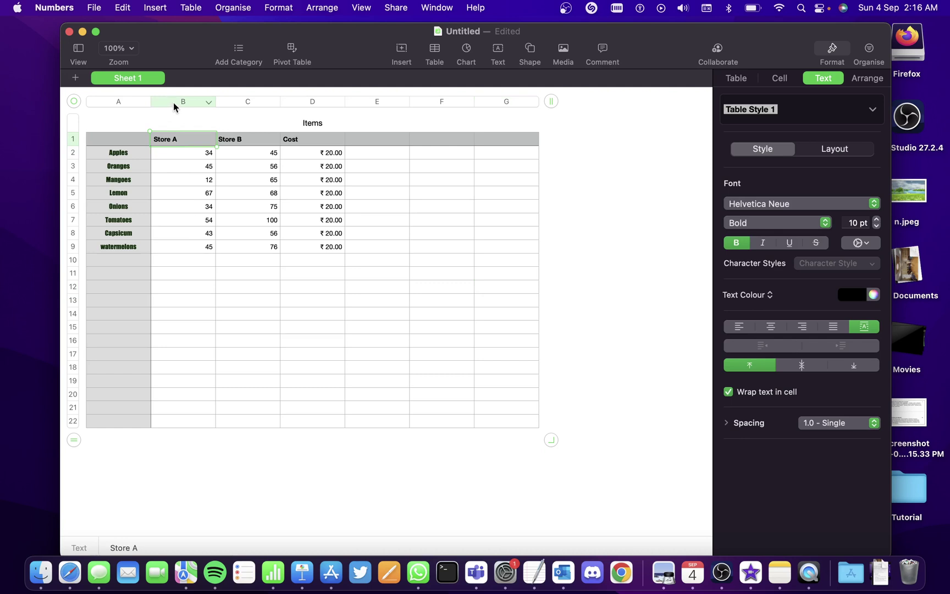
click(173, 101)
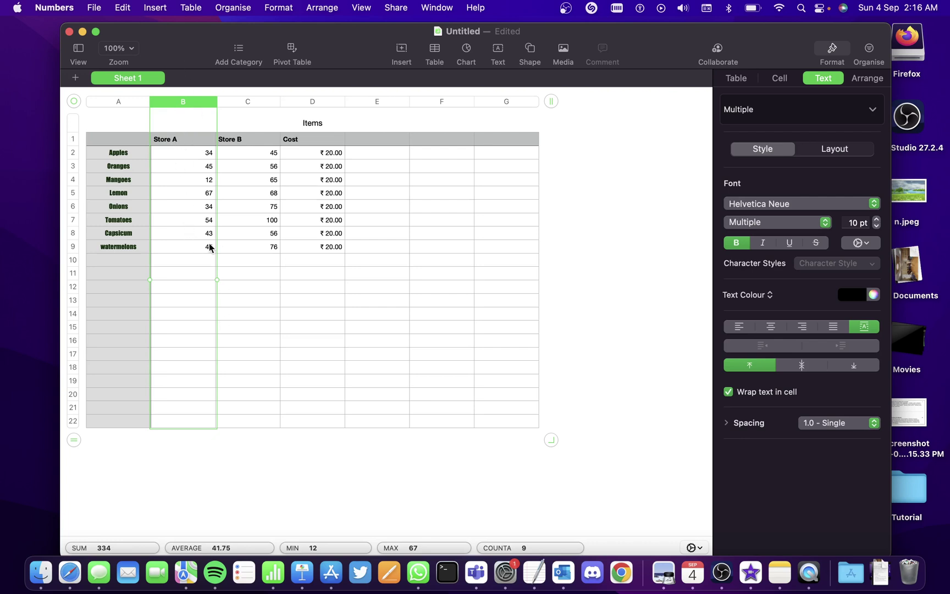
click(182, 106)
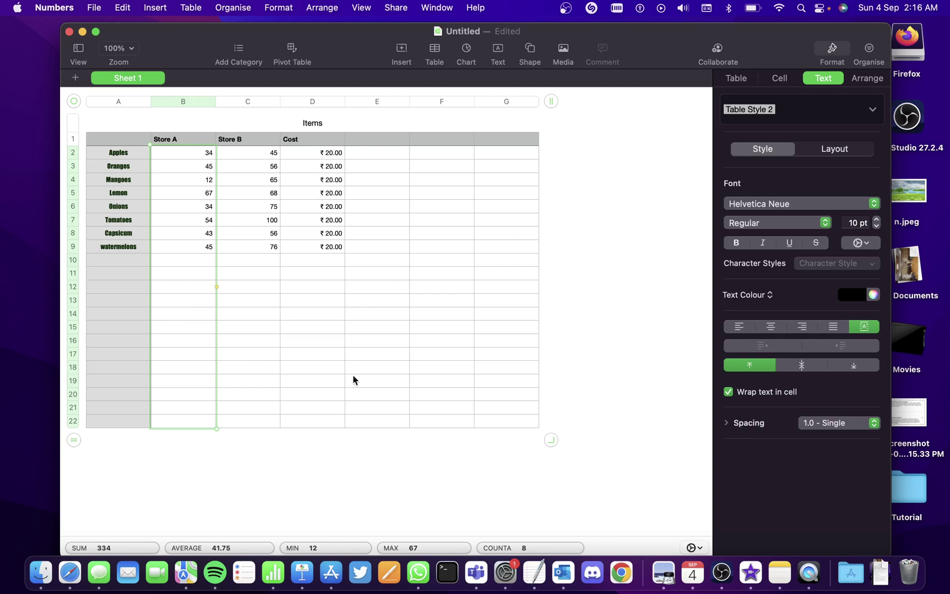
click(324, 327)
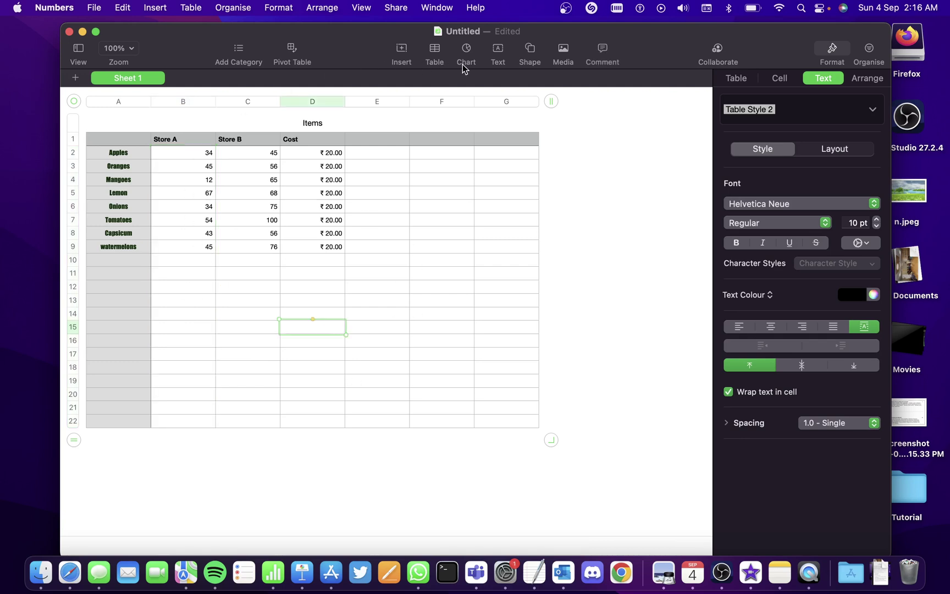
click(195, 140)
click(183, 101)
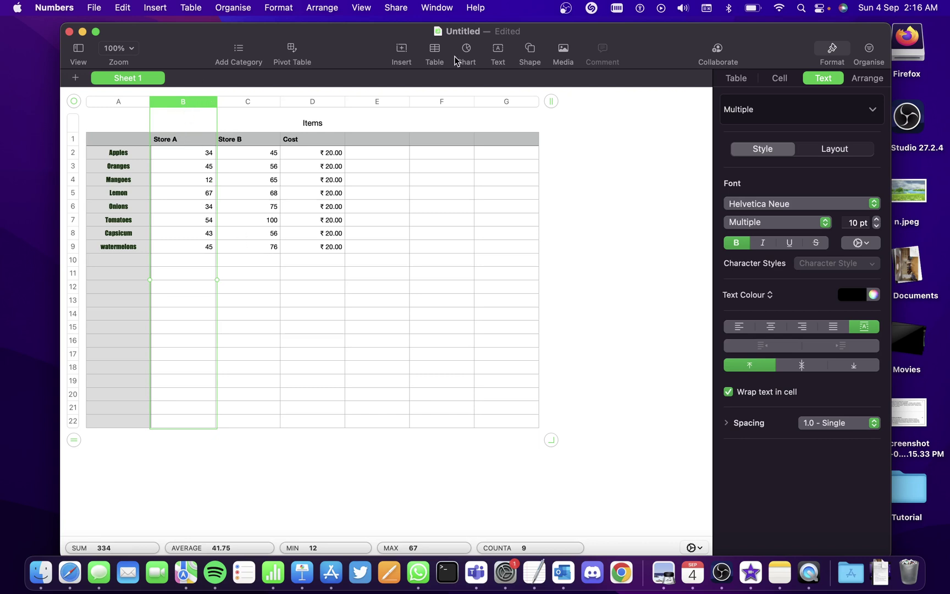
click(470, 53)
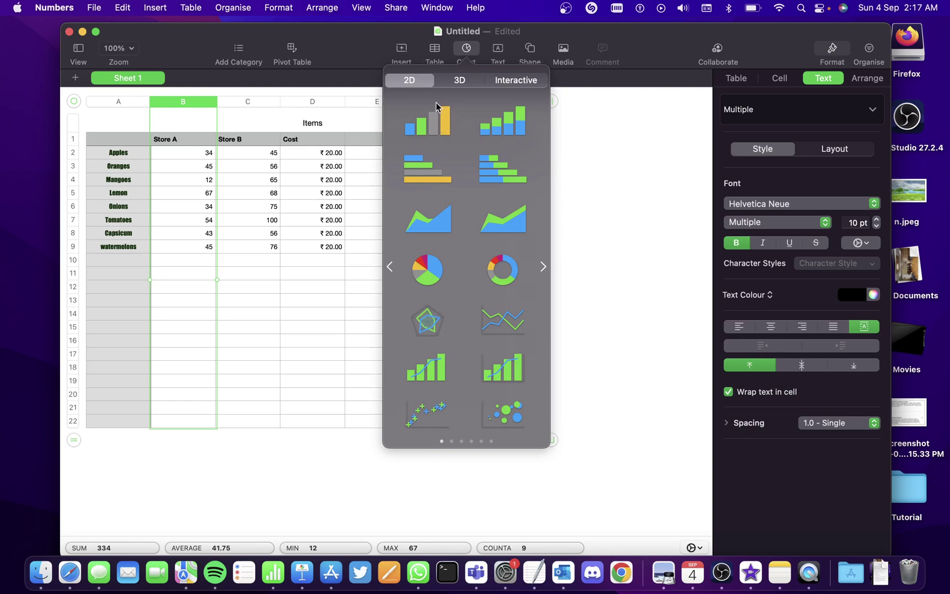
click(472, 50)
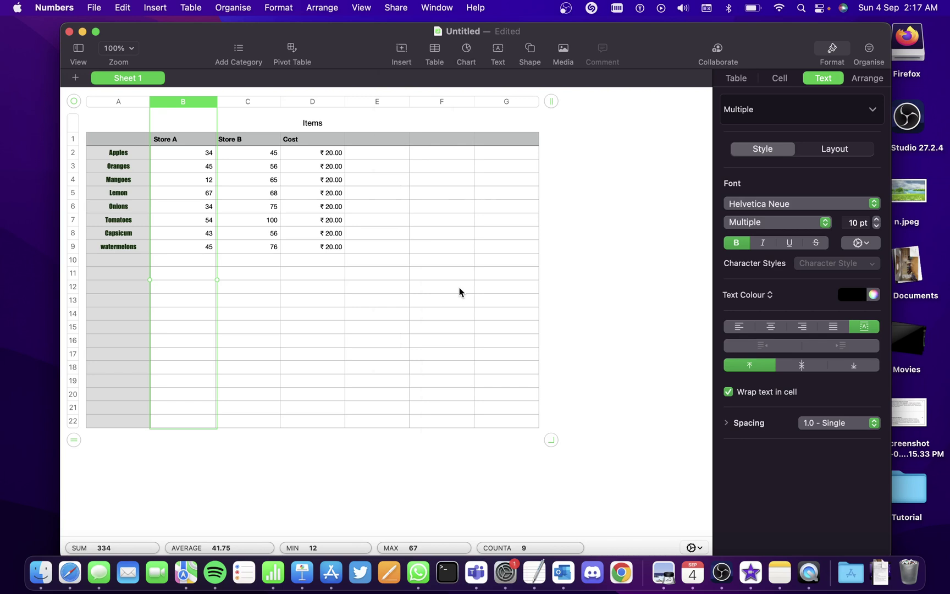
click(368, 290)
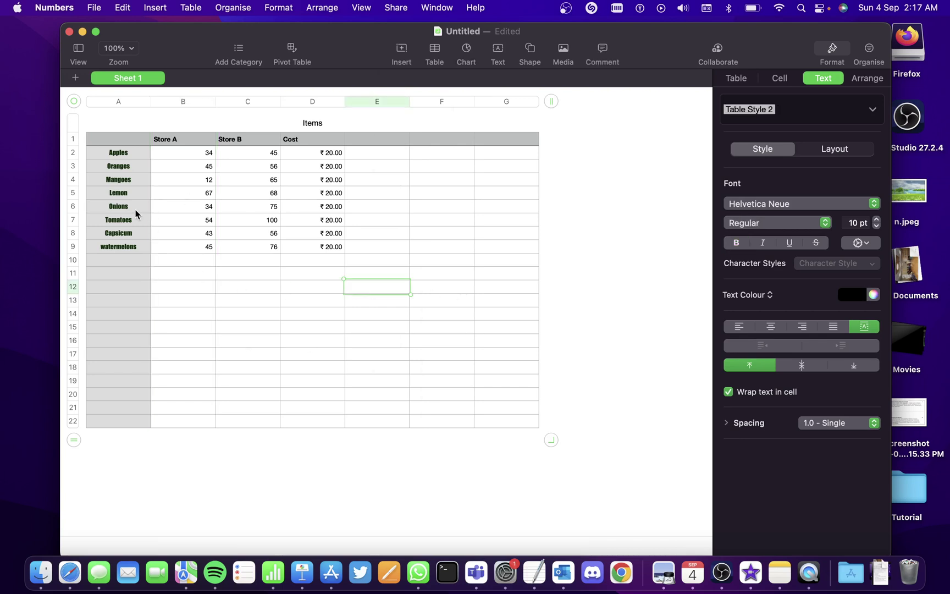